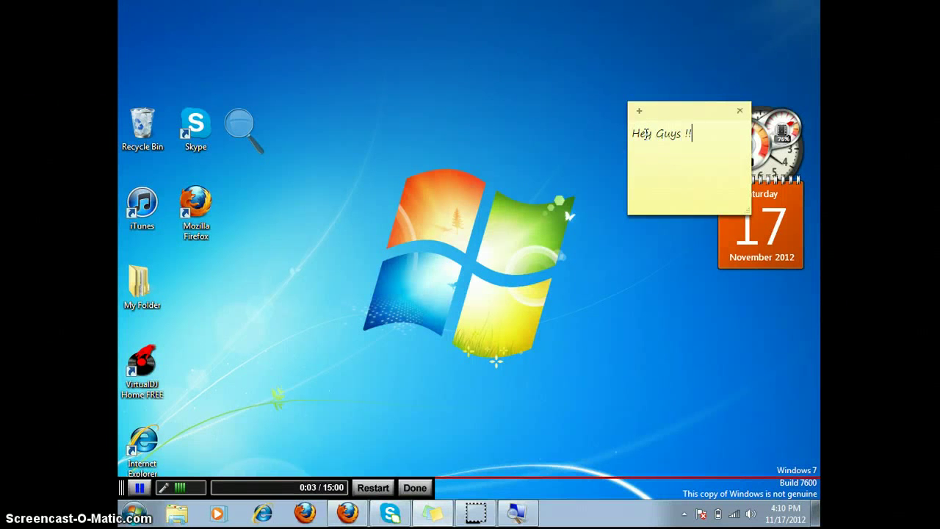
Type the 'CVAR MOD TOOL FOR MW2' intro into the sticky note, then trim it back to 'Today im sho'
{"action": "left_click", "coordinate": [664, 153]}
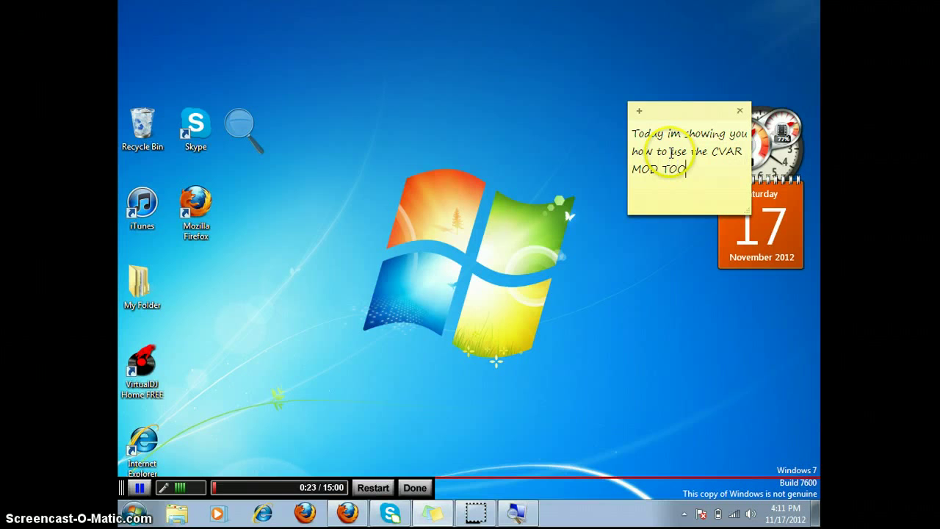
{"action": "type", "text": "MW2 TO EDIT YOU"}
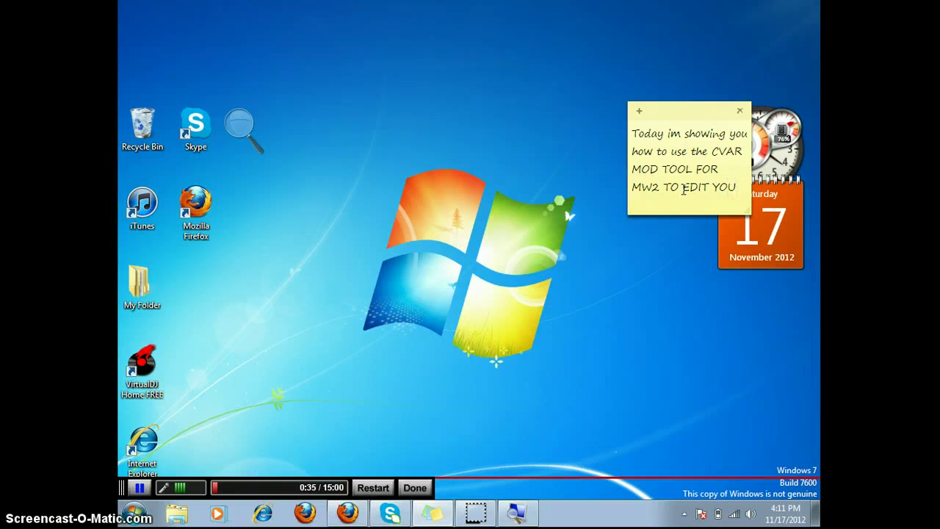
{"action": "key", "text": "BackSpace"}
{"action": "key", "text": "BackSpace"}
{"action": "key", "text": "BackSpace"}
{"action": "key", "text": "BackSpace"}
{"action": "key", "text": "BackSpace"}
{"action": "key", "text": "BackSpace"}
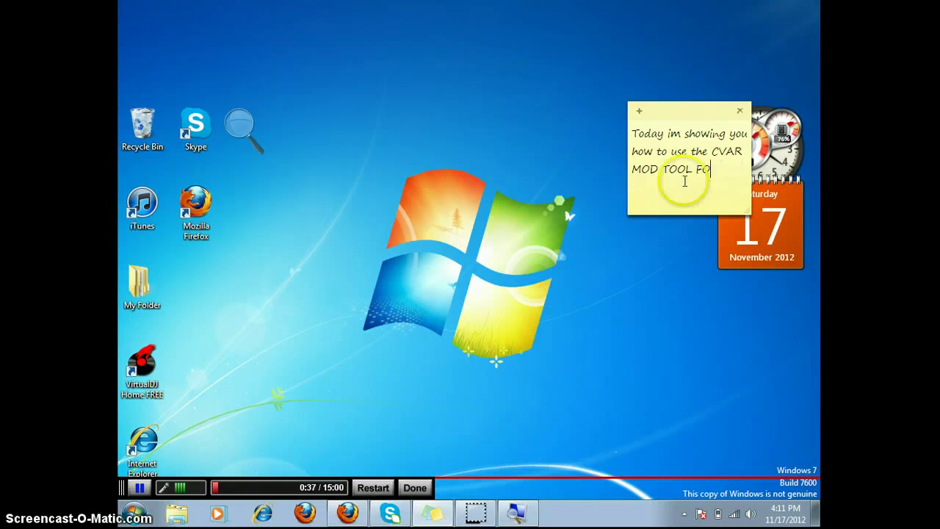
Select and erase the SAVEGAME (.SVG) line from the sticky note
{"action": "key", "text": "BackSpace"}
{"action": "key", "text": "BackSpace"}
{"action": "key", "text": "BackSpace"}
{"action": "key", "text": "BackSpace"}
{"action": "key", "text": "BackSpace"}
{"action": "key", "text": "BackSpace"}
{"action": "key", "text": "BackSpace"}
{"action": "key", "text": "BackSpace"}
{"action": "key", "text": "BackSpace"}
{"action": "key", "text": "BackSpace"}
{"action": "key", "text": "BackSpace"}
{"action": "key", "text": "BackSpace"}
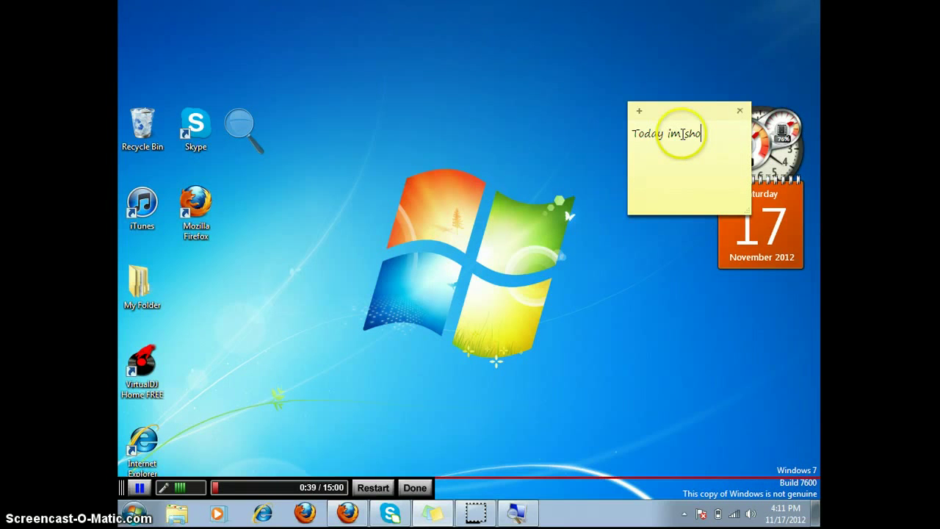
{"action": "key", "text": "BackSpace"}
{"action": "key", "text": "BackSpace"}
{"action": "key", "text": "BackSpace"}
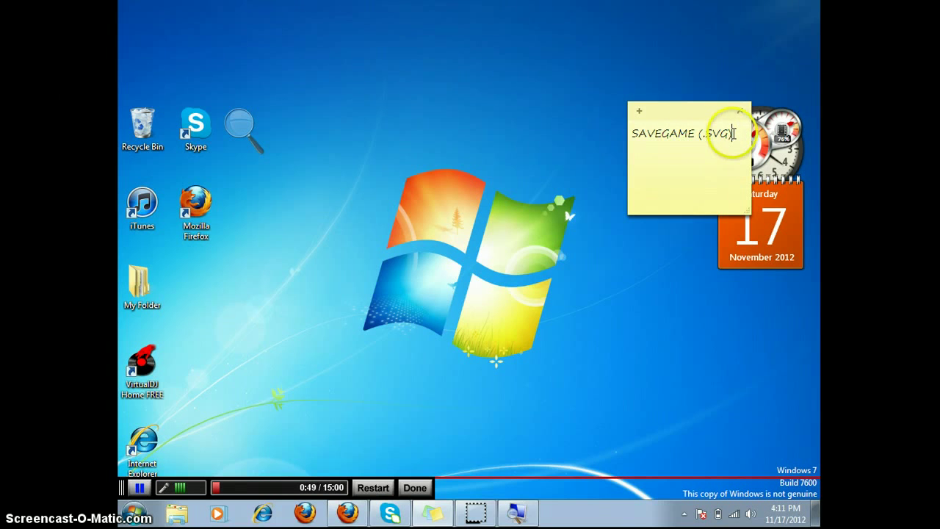
{"action": "mouse_move", "coordinate": [731, 133]}
{"action": "left_mouse_down"}
{"action": "mouse_move", "coordinate": [611, 127]}
{"action": "mouse_move", "coordinate": [743, 130]}
{"action": "left_mouse_up"}
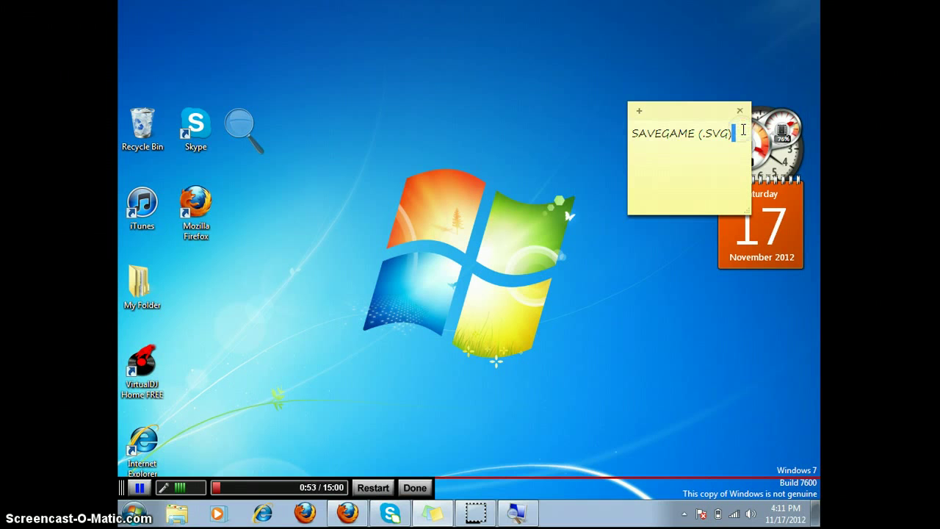
{"action": "key", "text": "BackSpace"}
{"action": "key", "text": "BackSpace"}
{"action": "key", "text": "BackSpace"}
{"action": "type", "text": "You Need to downlo"}
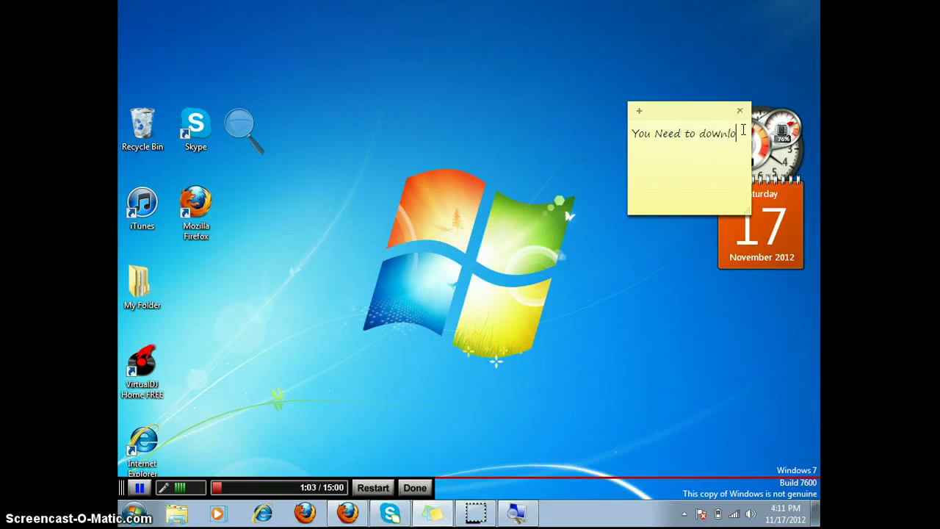
Type the 'You Need to download this' message, then erase it so the note is blank
{"action": "type", "text": "ad this"}
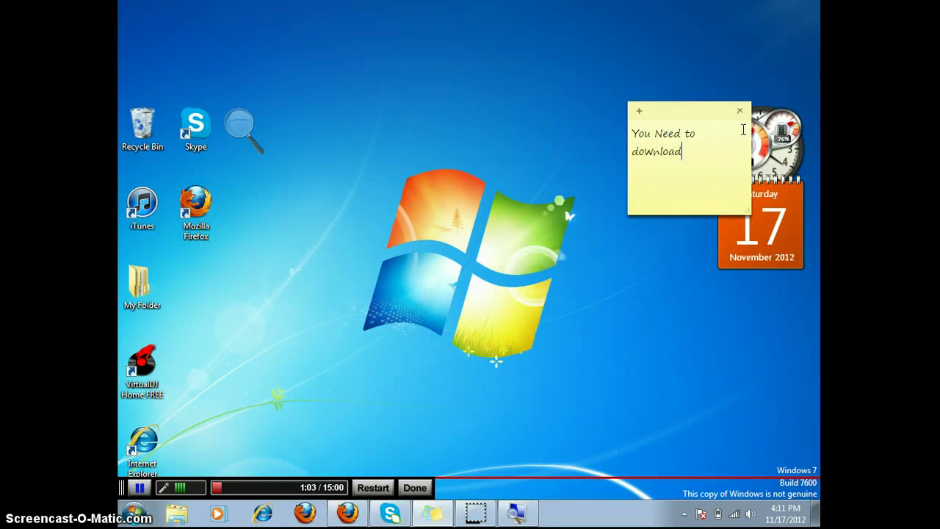
{"action": "left_click", "coordinate": [728, 141]}
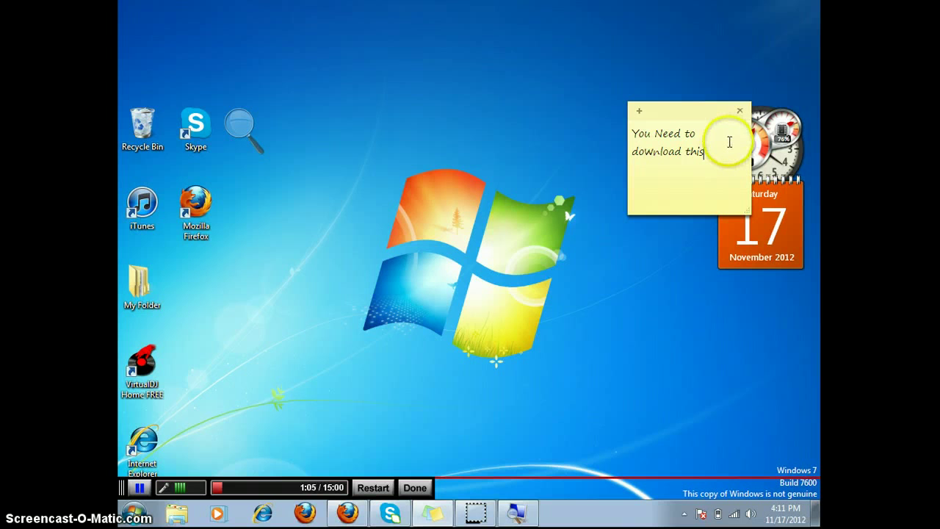
{"action": "key", "text": "BackSpace"}
{"action": "key", "text": "BackSpace"}
{"action": "key", "text": "BackSpace"}
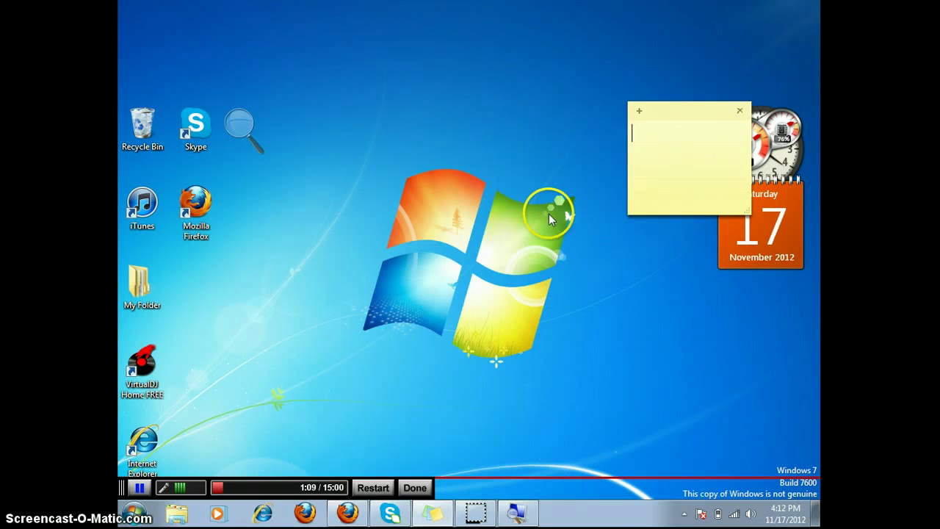
Open My Folder > PlayStation 3 > Hacks And Saves > Modern Warfare 2 in Explorer
{"action": "left_click", "coordinate": [142, 294]}
{"action": "double_click", "coordinate": [142, 294]}
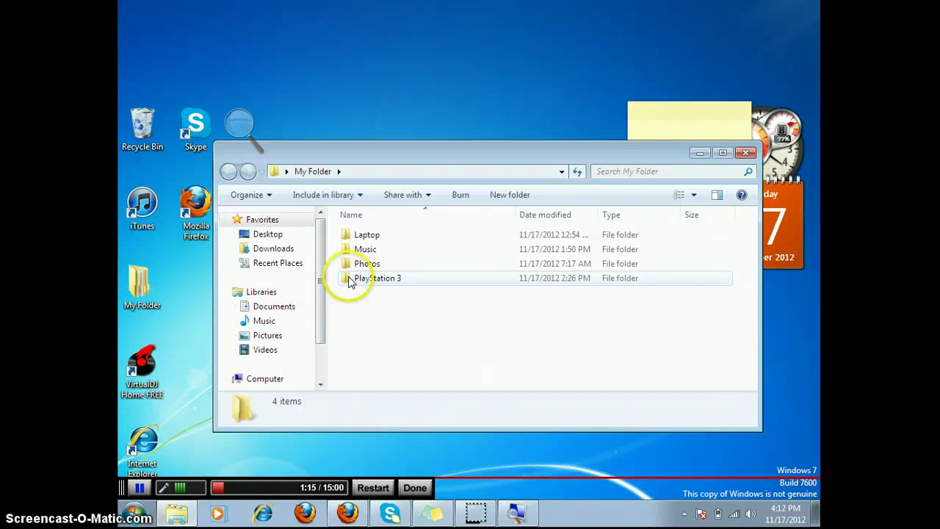
{"action": "double_click", "coordinate": [350, 279]}
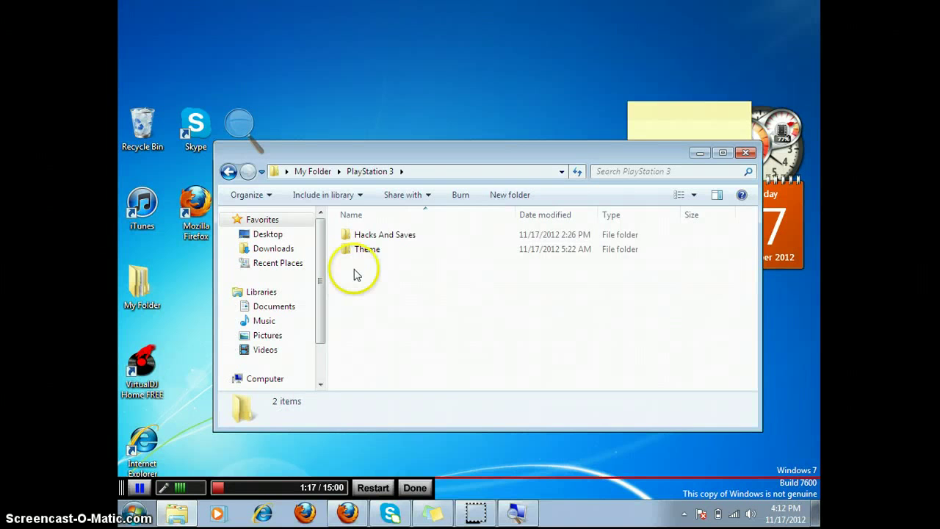
{"action": "double_click", "coordinate": [373, 241]}
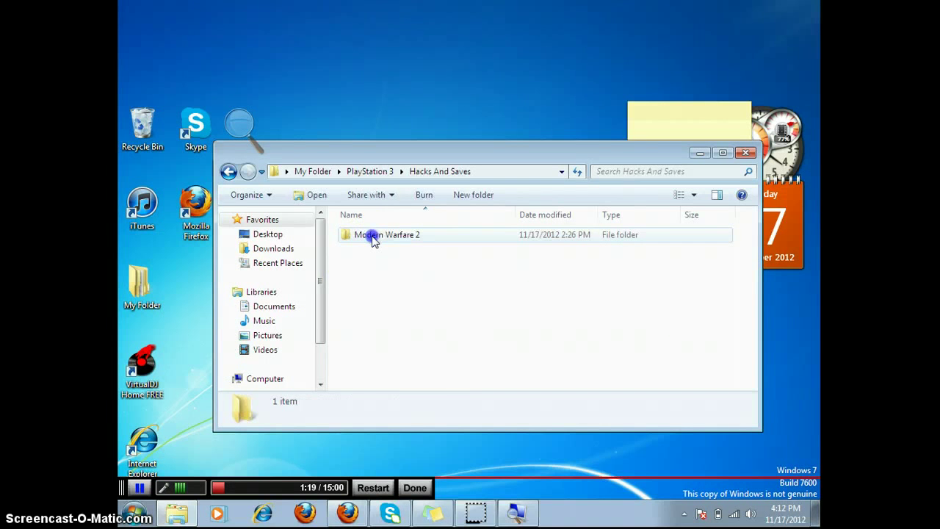
{"action": "left_click", "coordinate": [373, 241]}
{"action": "double_click", "coordinate": [374, 236]}
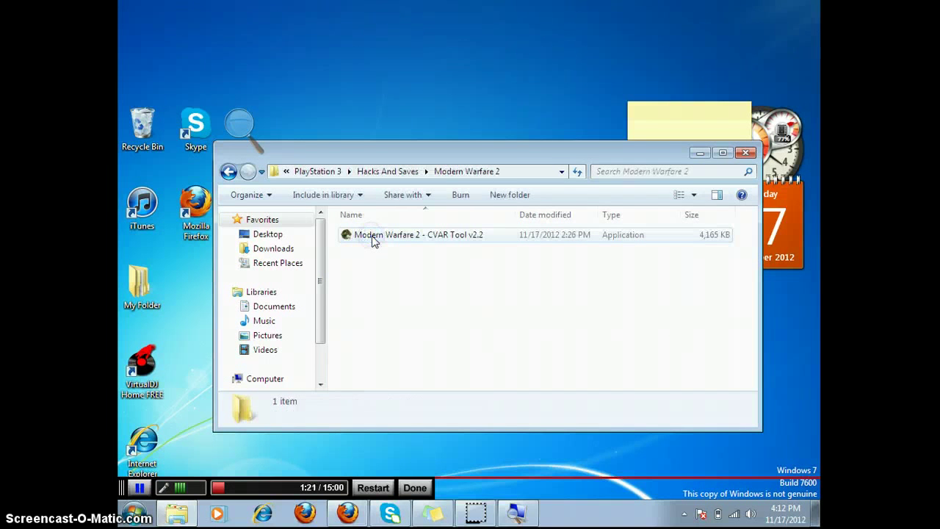
Launch Modern Warfare 2 - CVAR Tool v2.2 from the Modern Warfare 2 folder
{"action": "left_click", "coordinate": [351, 237]}
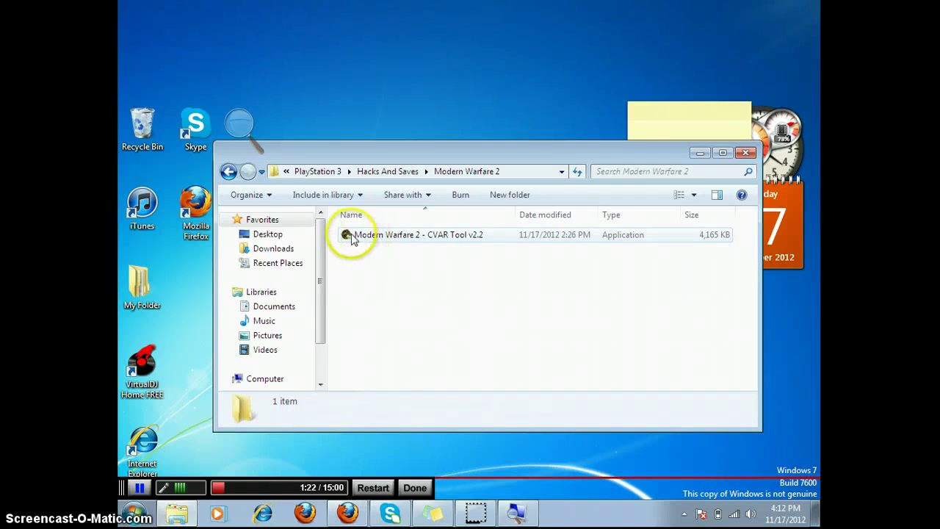
{"action": "left_click", "coordinate": [438, 241]}
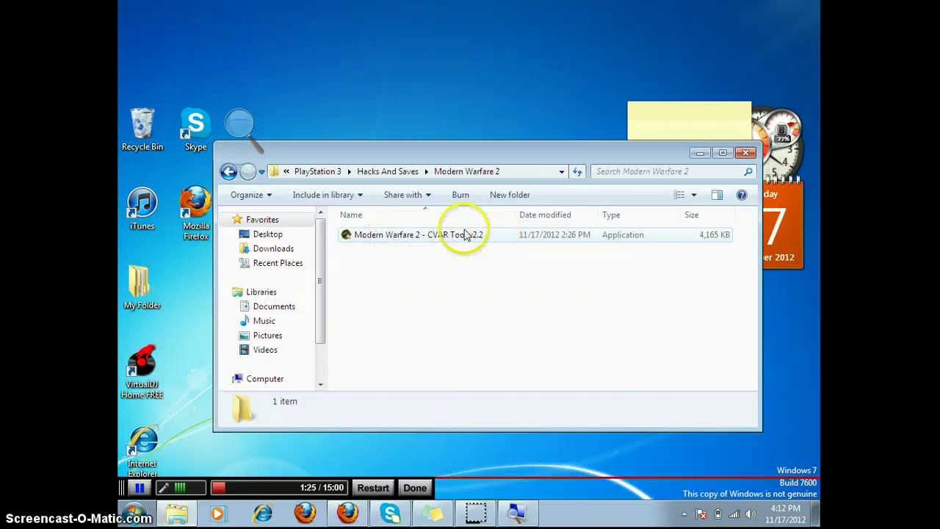
{"action": "double_click", "coordinate": [415, 239]}
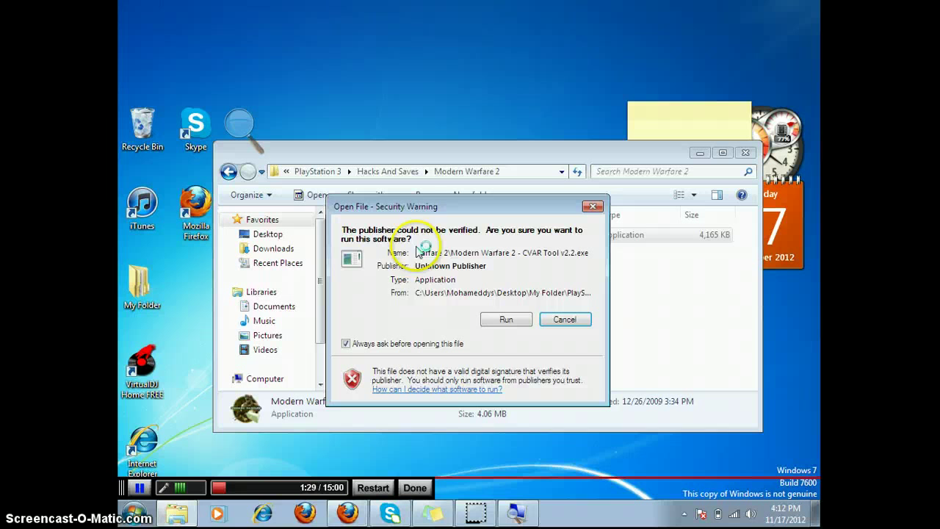
Allow the unverified CVAR Tool to run, load SAVEGAME.SVG, and bring up the CVARS presets
{"action": "left_click", "coordinate": [503, 321]}
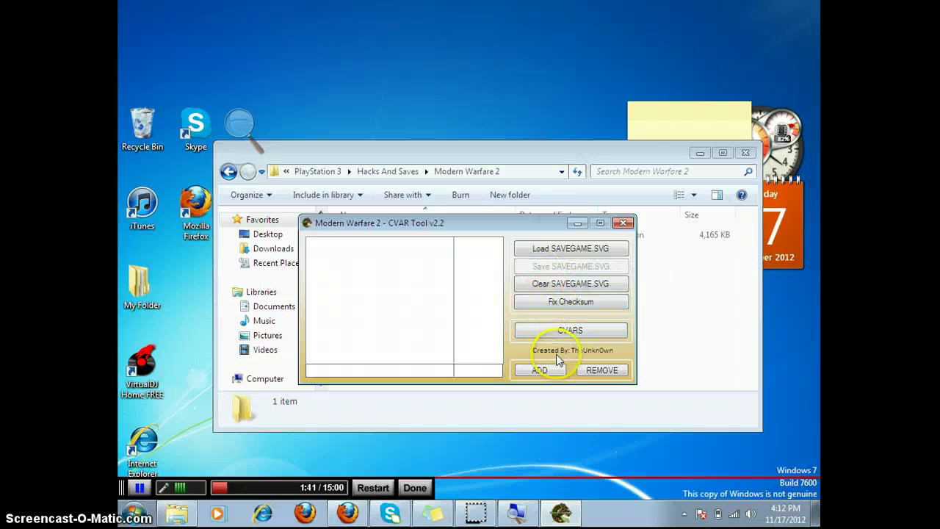
{"action": "left_click", "coordinate": [543, 257]}
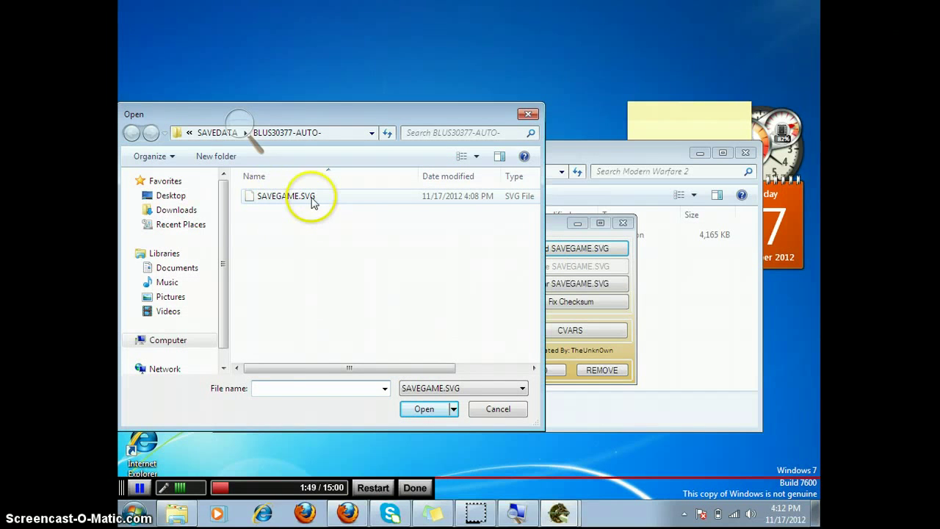
{"action": "left_click", "coordinate": [279, 199]}
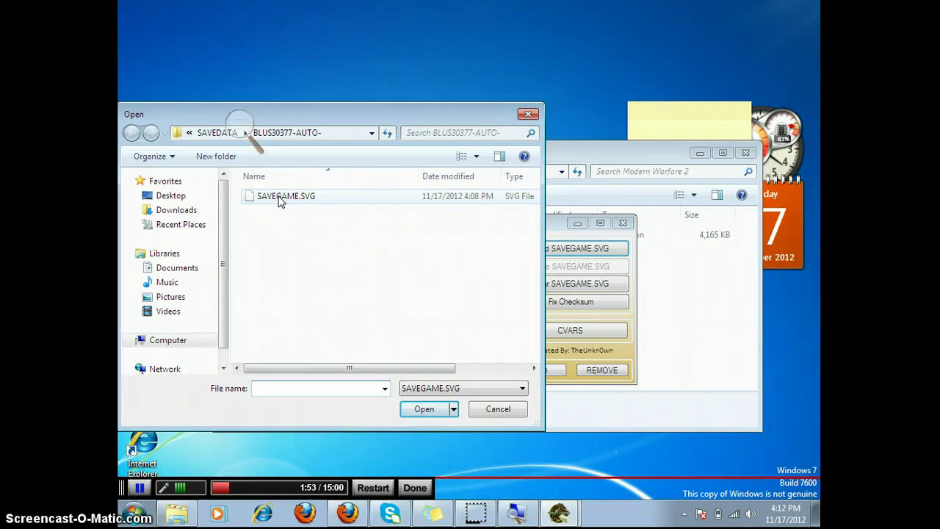
{"action": "double_click", "coordinate": [279, 200]}
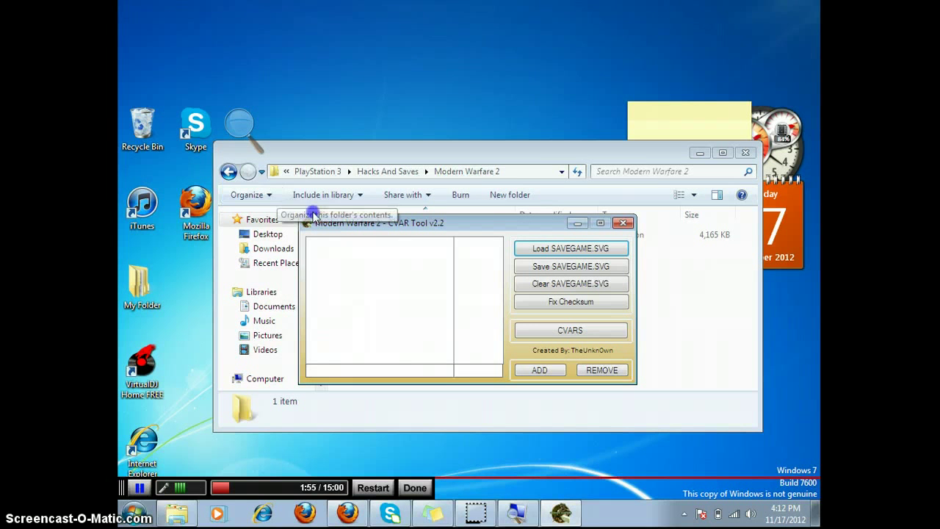
{"action": "left_click", "coordinate": [540, 269]}
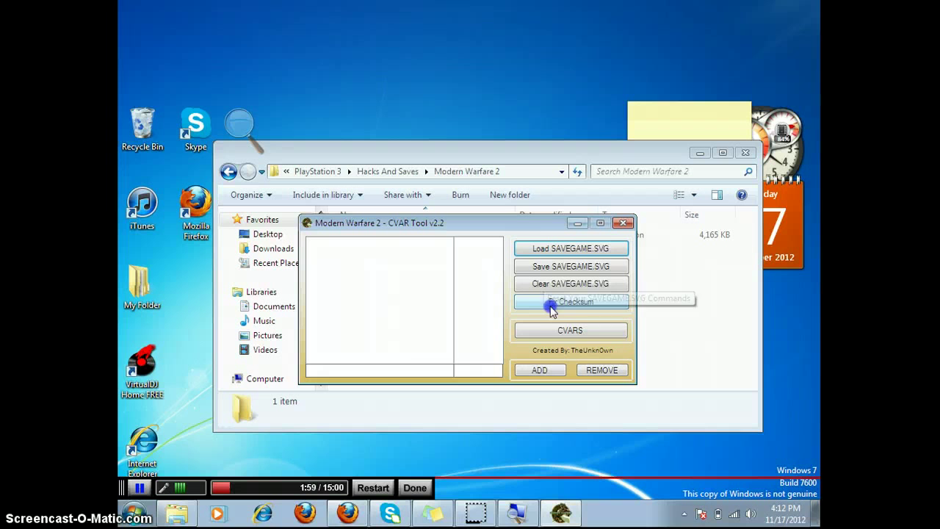
{"action": "left_click", "coordinate": [571, 329]}
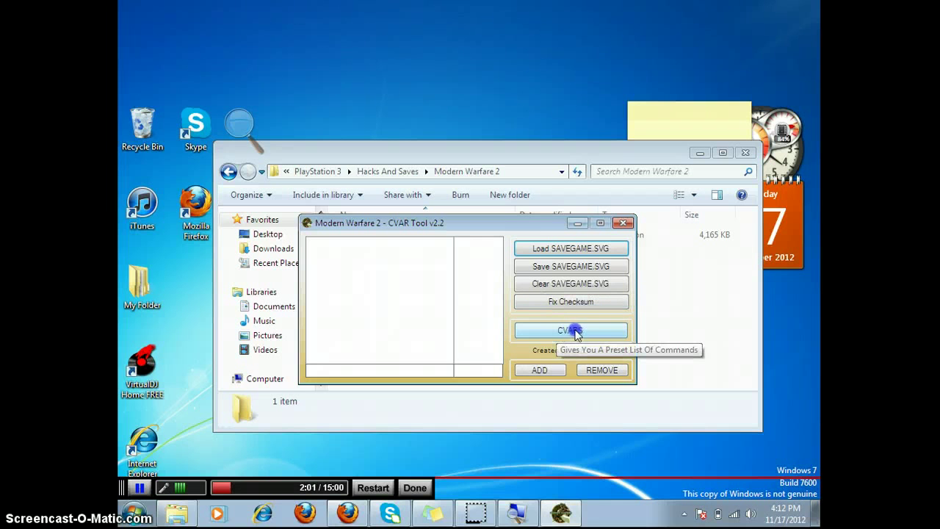
Enable Infinite Health, Laser Aim, AimBot, Increase Melee and All Weapons cheats
{"action": "left_click", "coordinate": [567, 336]}
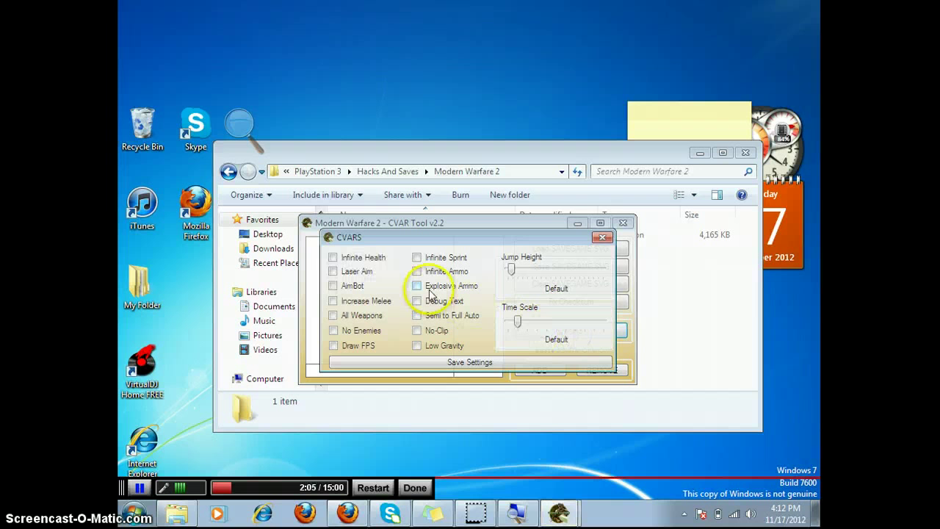
{"action": "left_click", "coordinate": [342, 258]}
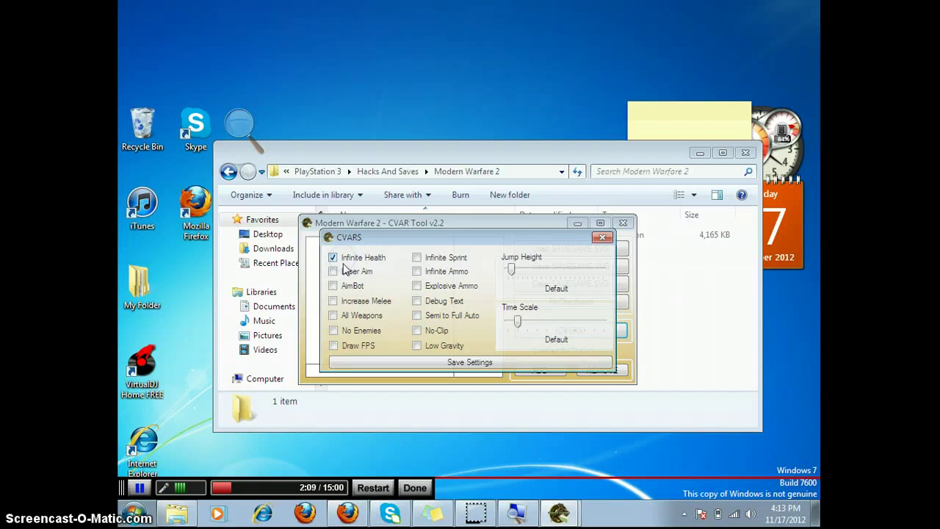
{"action": "left_click", "coordinate": [346, 273]}
{"action": "left_click", "coordinate": [345, 288]}
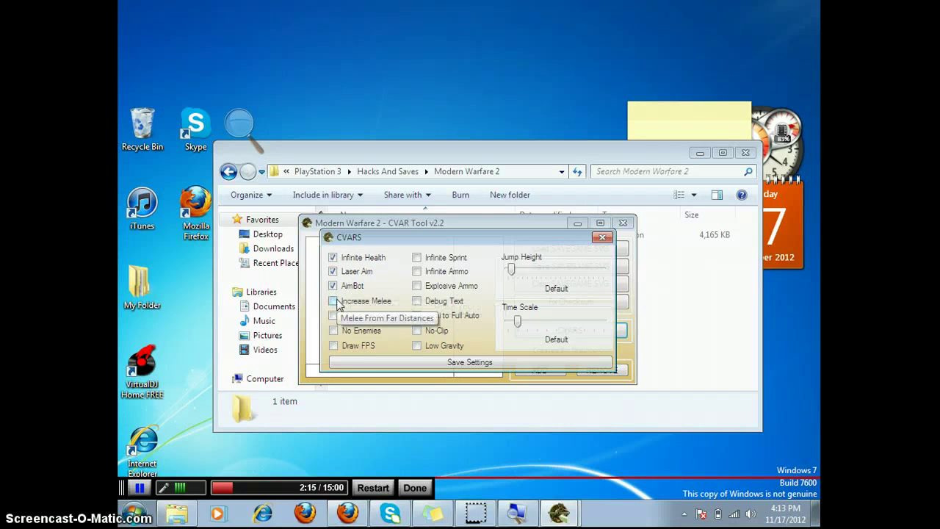
{"action": "left_click", "coordinate": [338, 303]}
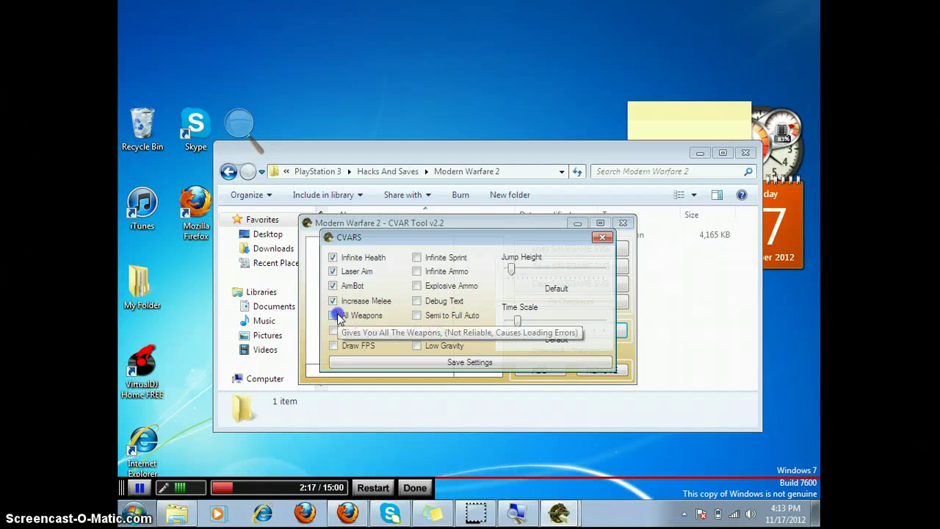
{"action": "left_click", "coordinate": [338, 317]}
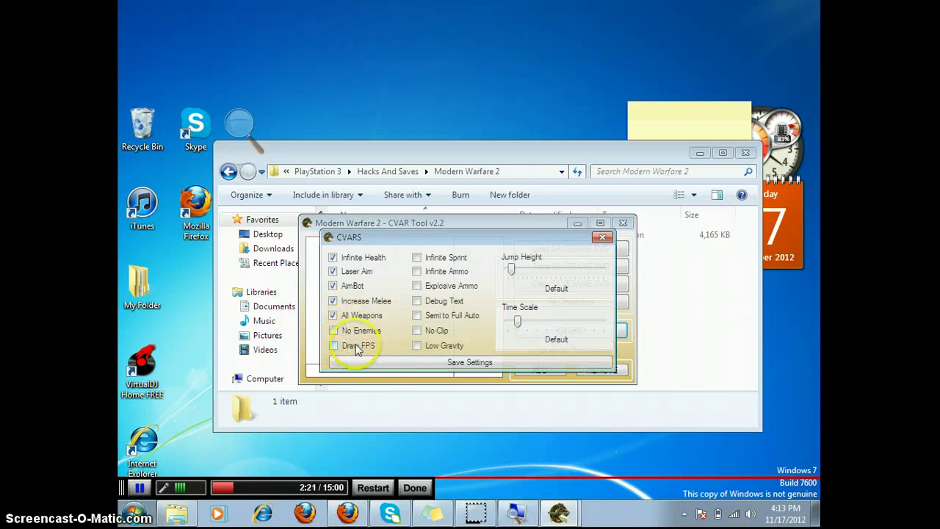
Enable Explosive Ammo, Infinite Ammo and Infinite Sprint, set Jump Height to 72, adjust Time Scale
{"action": "left_click", "coordinate": [418, 287]}
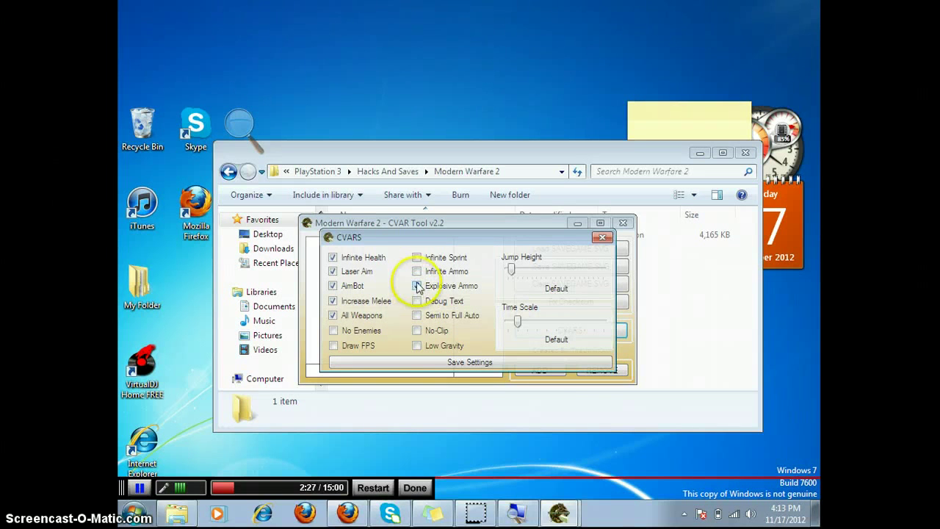
{"action": "left_click", "coordinate": [416, 271]}
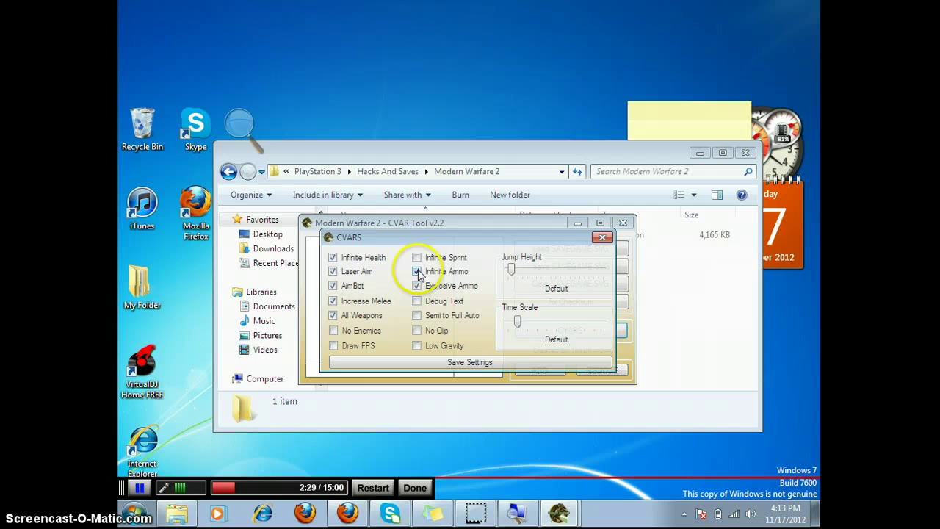
{"action": "left_click", "coordinate": [417, 258]}
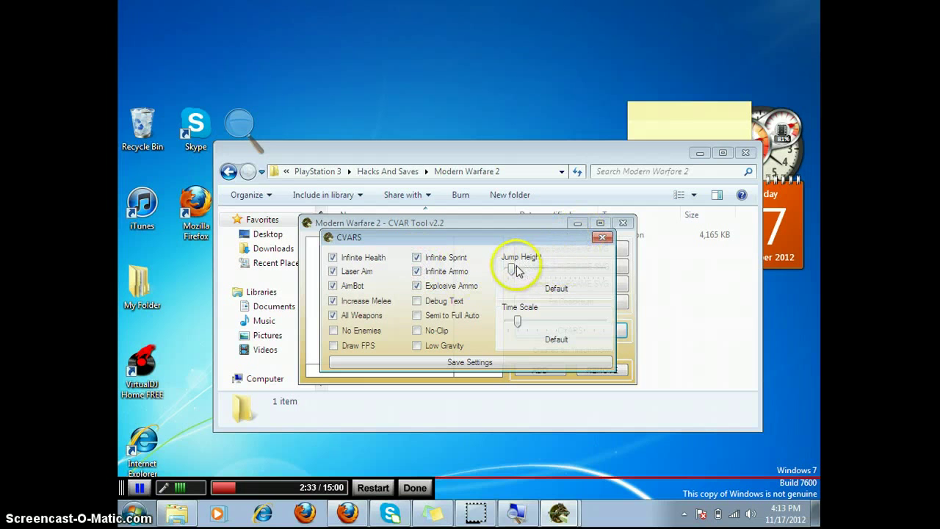
{"action": "mouse_move", "coordinate": [511, 268]}
{"action": "left_mouse_down"}
{"action": "mouse_move", "coordinate": [608, 270]}
{"action": "mouse_move", "coordinate": [515, 274]}
{"action": "left_mouse_up"}
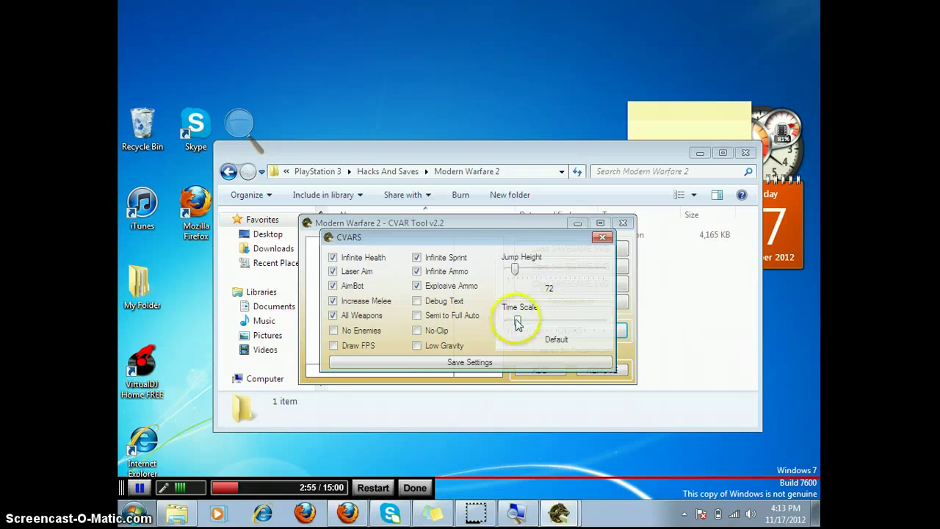
{"action": "mouse_move", "coordinate": [517, 321]}
{"action": "left_mouse_down"}
{"action": "mouse_move", "coordinate": [585, 324]}
{"action": "mouse_move", "coordinate": [517, 322]}
{"action": "left_mouse_up"}
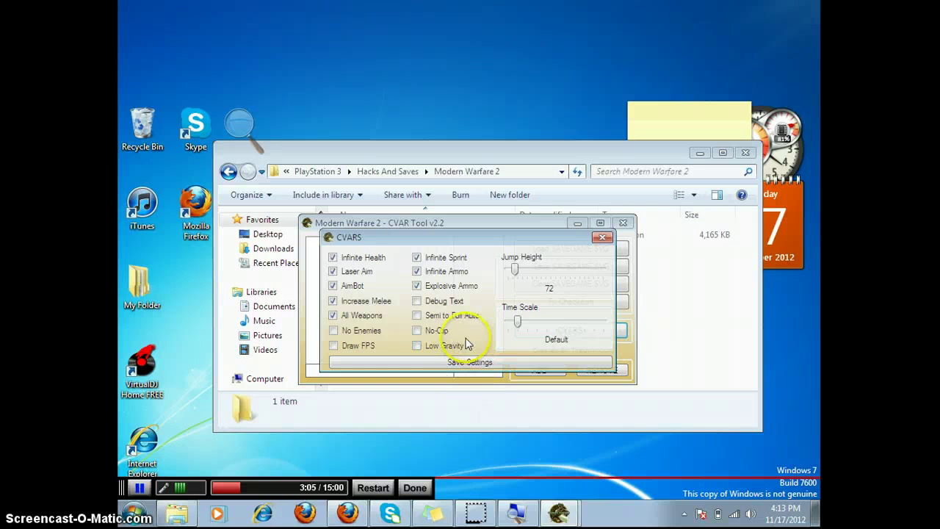
Save the CVARS cheat settings, close that window, and click ADD in the main window
{"action": "left_click", "coordinate": [470, 369]}
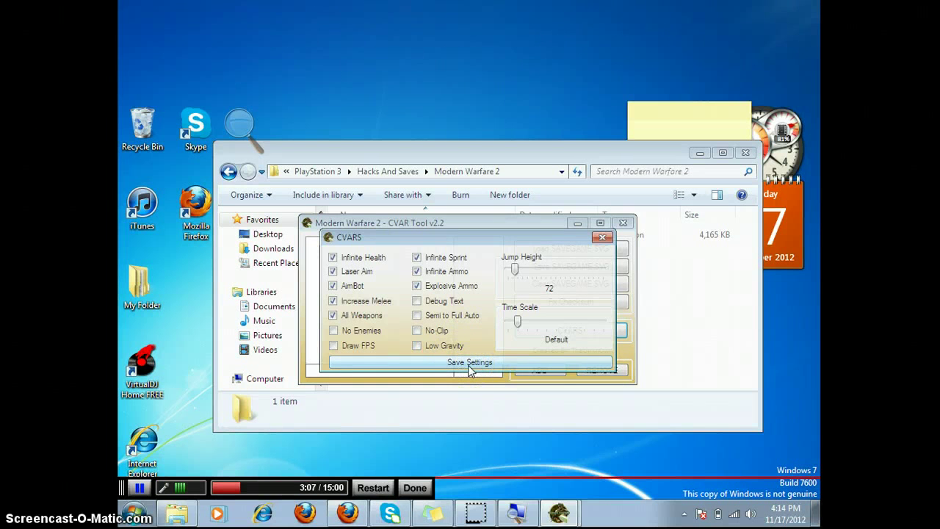
{"action": "left_click", "coordinate": [470, 363]}
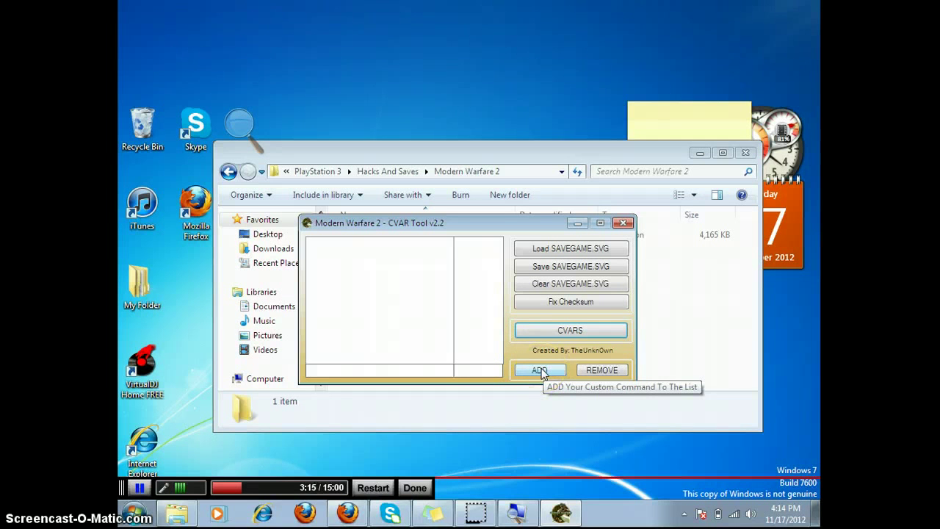
{"action": "left_click", "coordinate": [541, 370]}
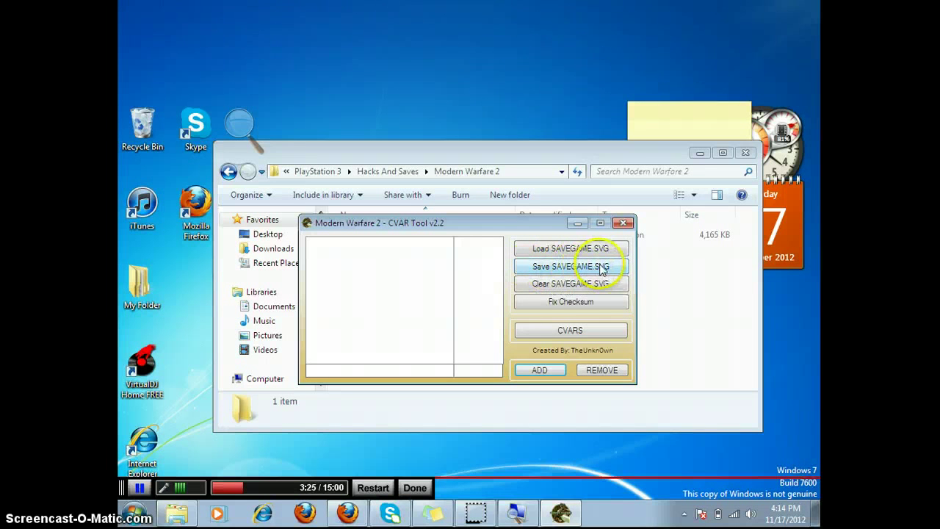
Overwrite SAVEGAME.SVG with the modded save, then close the CVAR Tool and Explorer window
{"action": "left_click", "coordinate": [556, 273]}
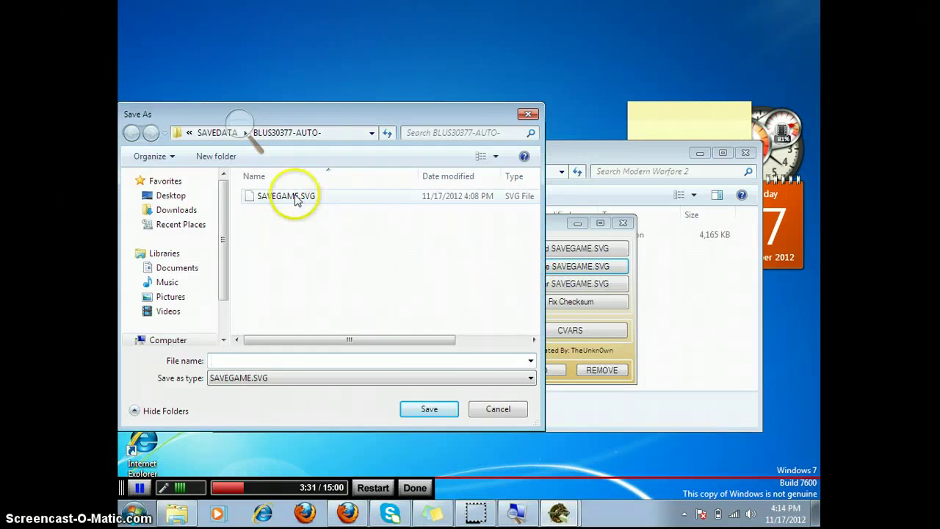
{"action": "mouse_move", "coordinate": [285, 196]}
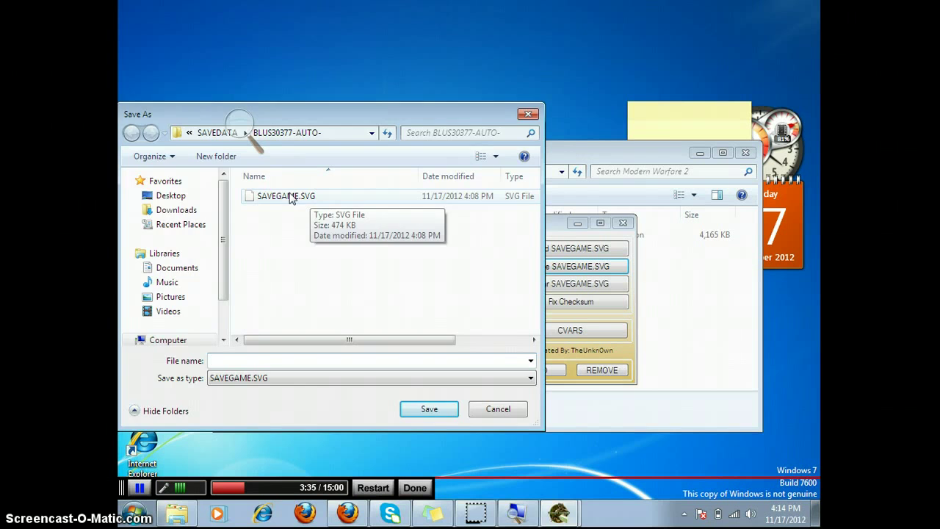
{"action": "double_click", "coordinate": [291, 196]}
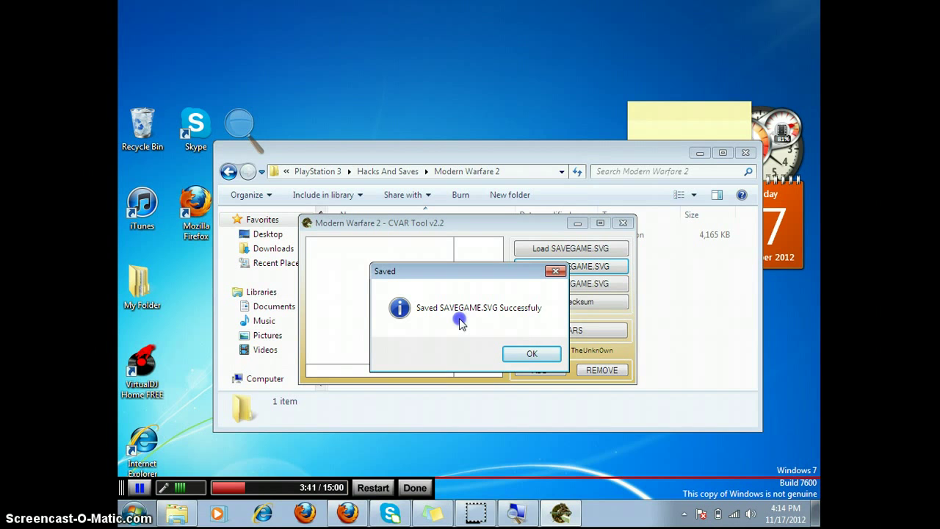
{"action": "left_click", "coordinate": [524, 354]}
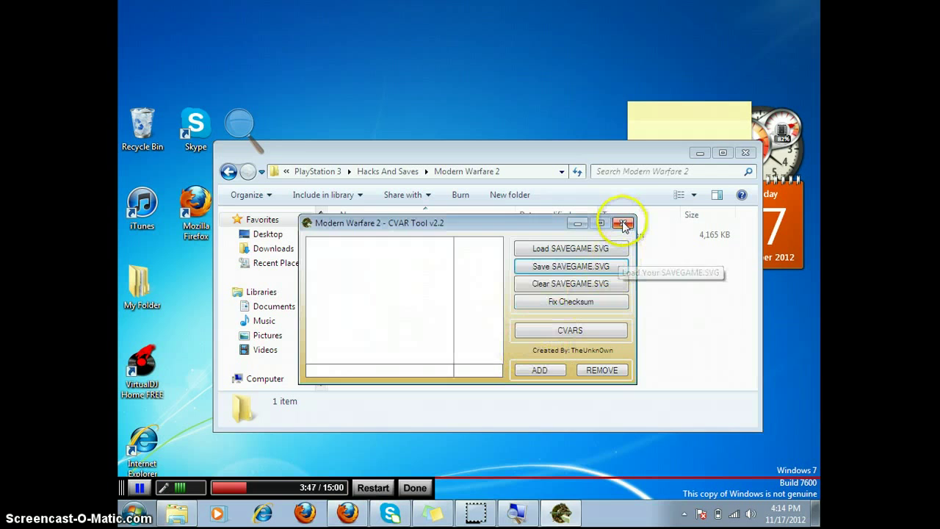
{"action": "left_click", "coordinate": [623, 222]}
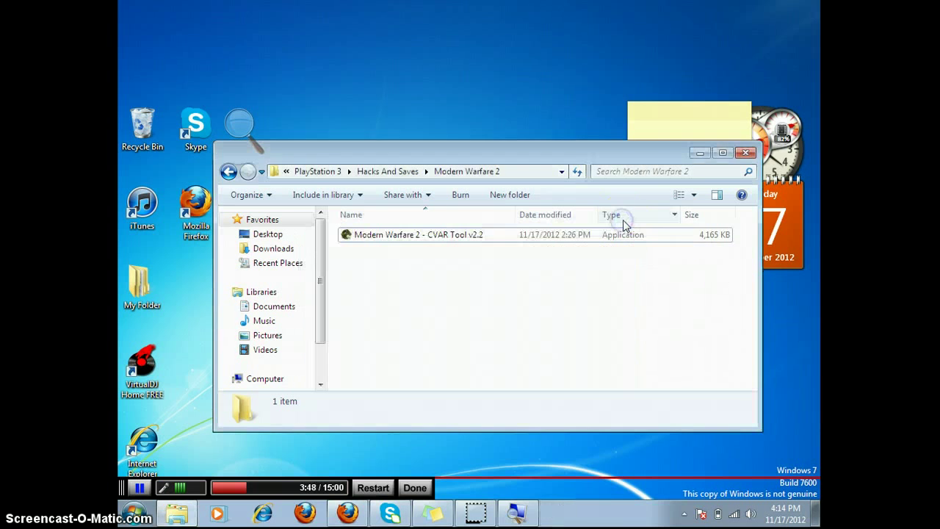
{"action": "left_click", "coordinate": [746, 152]}
{"action": "mouse_move", "coordinate": [689, 121]}
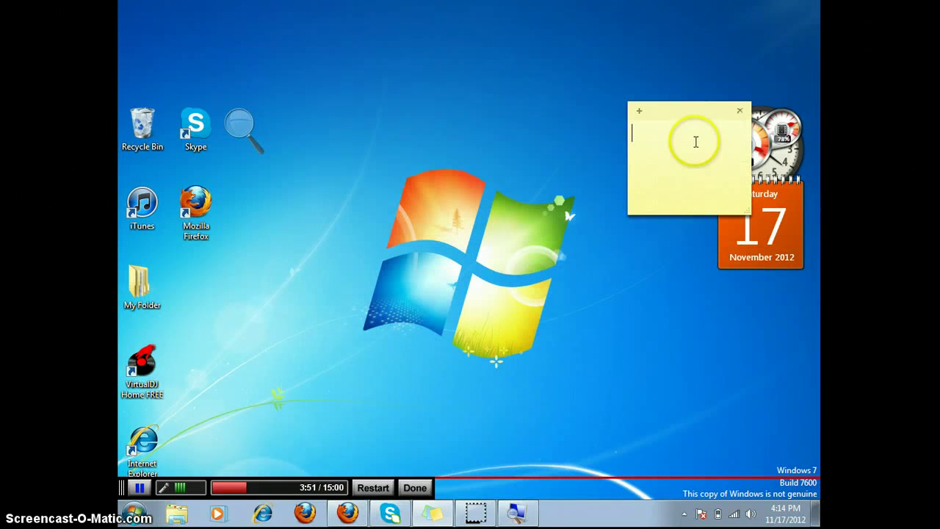
Type 'Now.. Put your USB back to your PS3', erase it, then type and erase 'And Copy The .SVG from the USB'
{"action": "type", "text": "Now"}
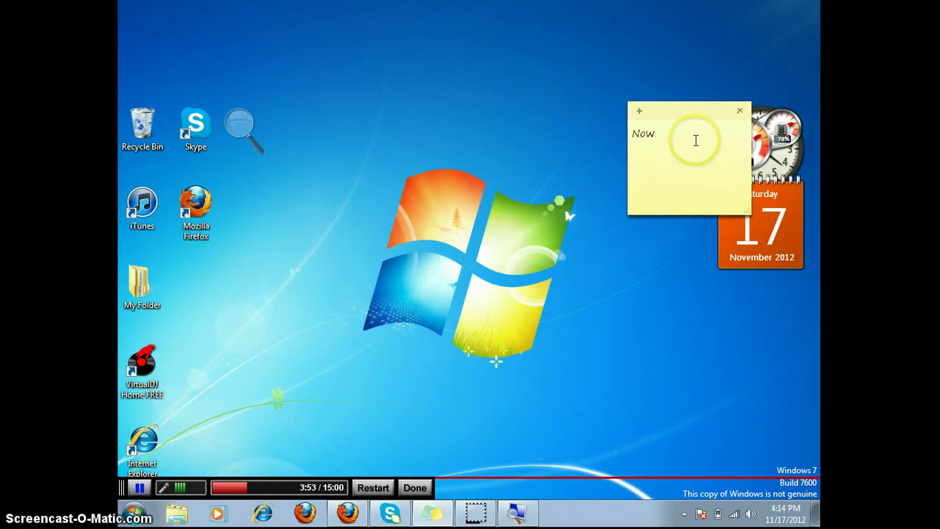
{"action": "type", "text": ".. Pu"}
{"action": "type", "text": "t your "}
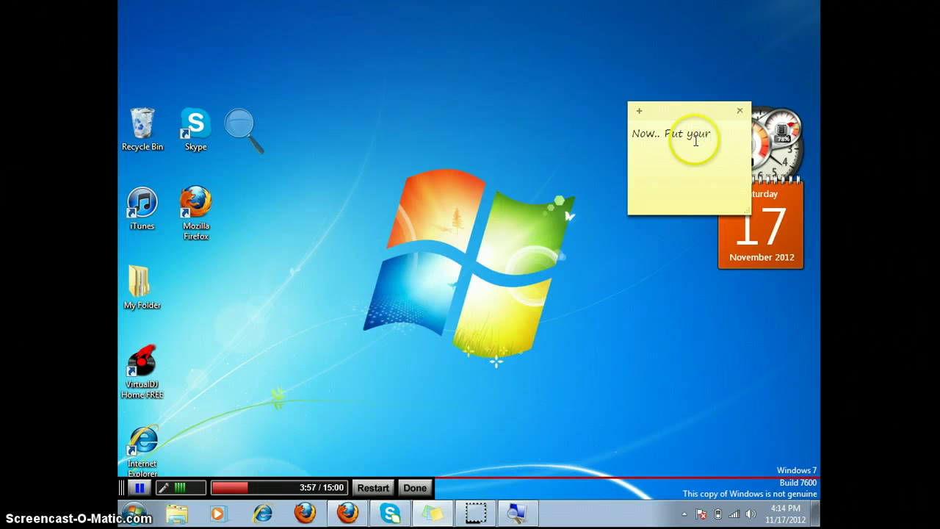
{"action": "type", "text": "USB ba"}
{"action": "type", "text": "ck to your"}
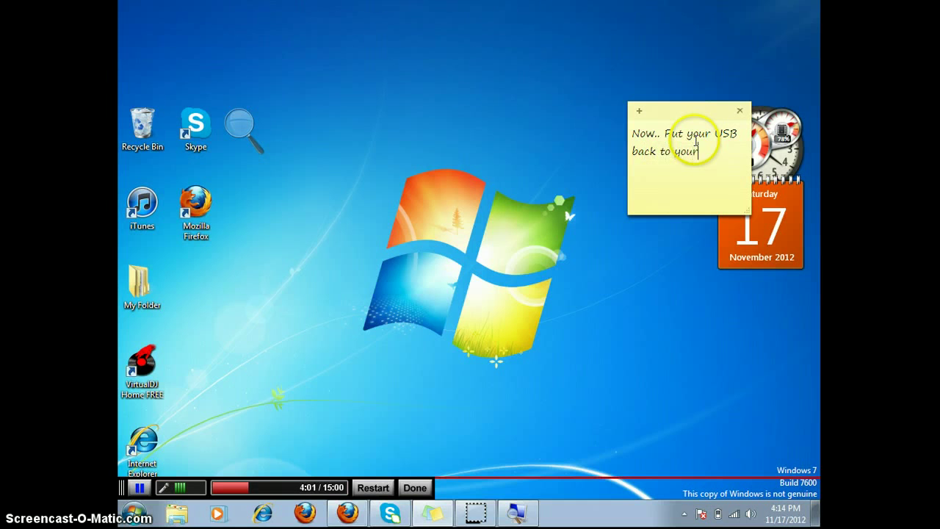
{"action": "type", "text": " PS3"}
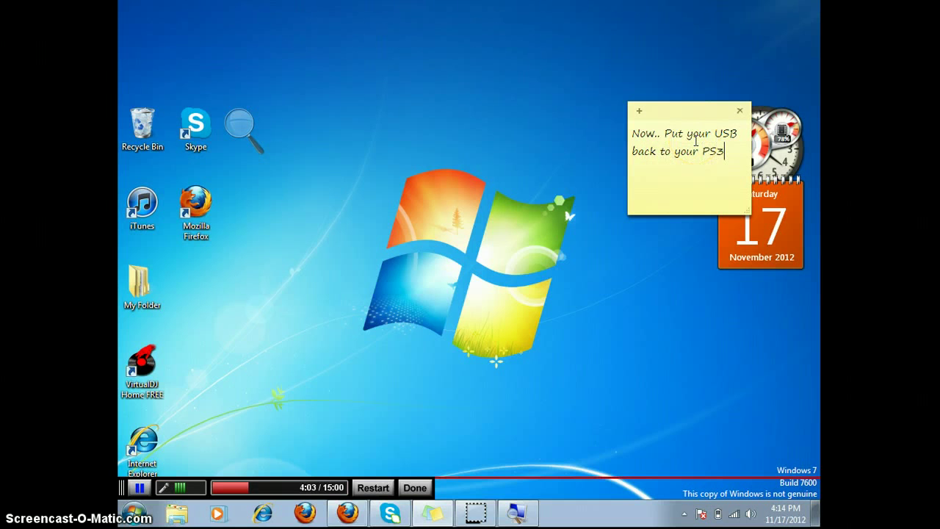
{"action": "key", "text": "BackSpace"}
{"action": "key", "text": "BackSpace"}
{"action": "key", "text": "BackSpace"}
{"action": "key", "text": "BackSpace"}
{"action": "key", "text": "BackSpace"}
{"action": "key", "text": "BackSpace"}
{"action": "key", "text": "BackSpace"}
{"action": "key", "text": "BackSpace"}
{"action": "key", "text": "BackSpace"}
{"action": "key", "text": "BackSpace"}
{"action": "key", "text": "BackSpace"}
{"action": "key", "text": "BackSpace"}
{"action": "key", "text": "BackSpace"}
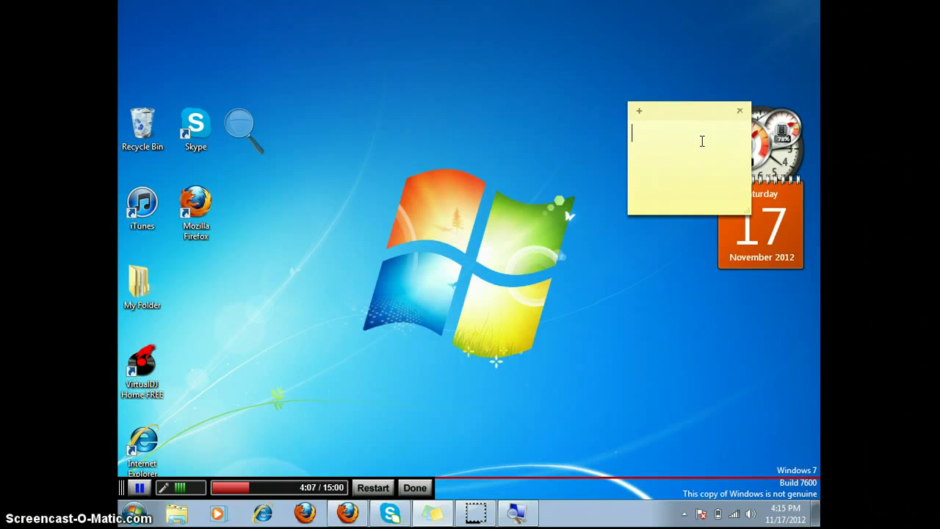
{"action": "type", "text": "And"}
{"action": "type", "text": " C"}
{"action": "type", "text": "opy The ."}
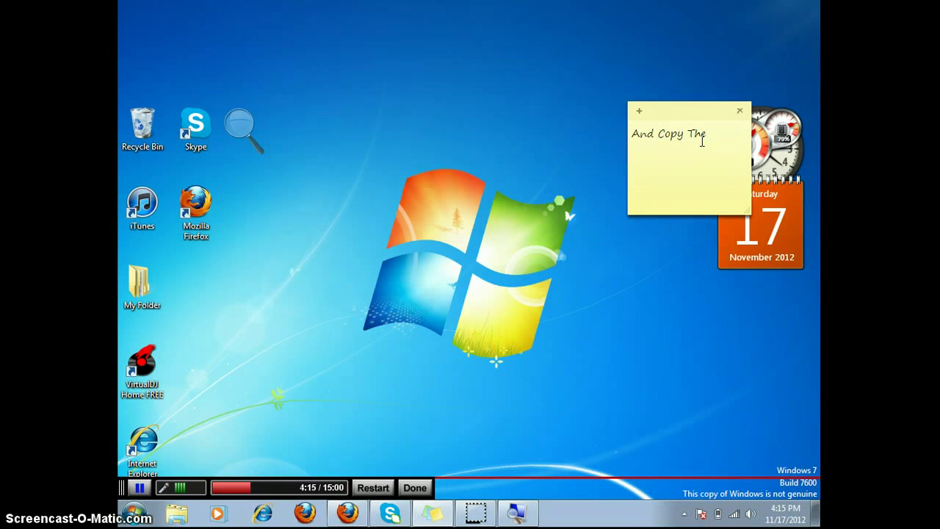
{"action": "type", "text": "SV"}
{"action": "type", "text": "G "}
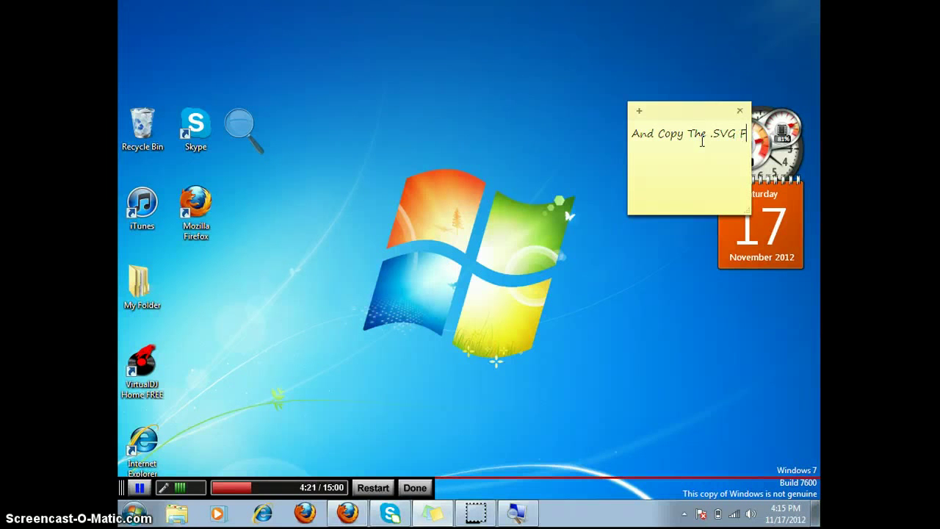
{"action": "type", "text": "fro"}
{"action": "type", "text": "m the US"}
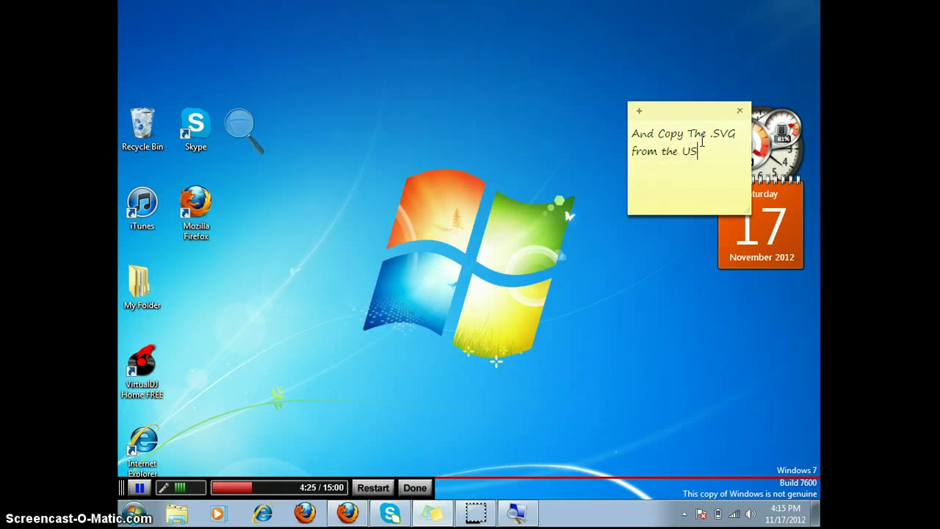
{"action": "type", "text": "B"}
{"action": "key", "text": "BackSpace"}
{"action": "key", "text": "BackSpace"}
Type and delete 'Replace it !', then write 'Go into MW2...' in the note
{"action": "key", "text": "BackSpace"}
{"action": "key", "text": "BackSpace"}
{"action": "key", "text": "BackSpace"}
{"action": "key", "text": "BackSpace"}
{"action": "key", "text": "BackSpace"}
{"action": "key", "text": "BackSpace"}
{"action": "key", "text": "BackSpace"}
{"action": "key", "text": "BackSpace"}
{"action": "key", "text": "BackSpace"}
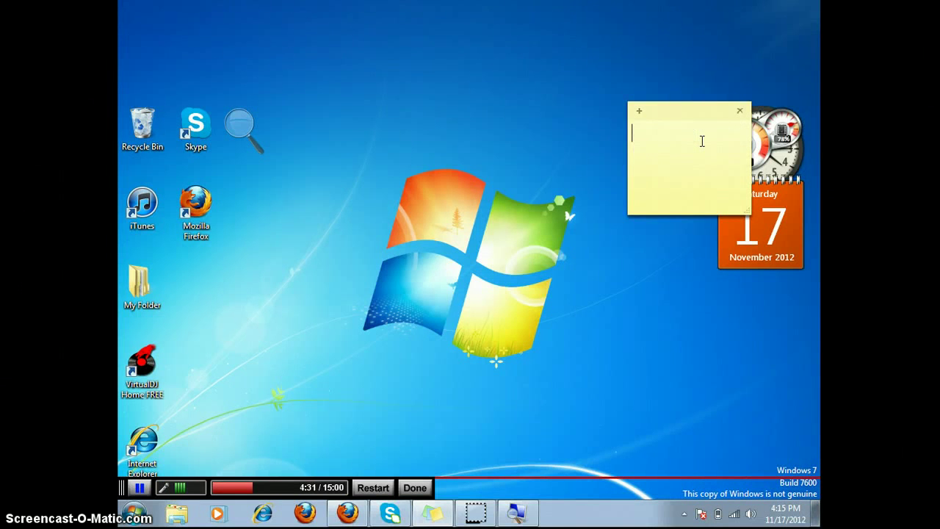
{"action": "type", "text": "Replac"}
{"action": "type", "text": "e it !"}
{"action": "key", "text": "ctrl+BackSpace"}
{"action": "key", "text": "ctrl+BackSpace"}
{"action": "type", "text": "G"}
{"action": "type", "text": "o into "}
{"action": "type", "text": "MW2"}
{"action": "type", "text": "..."}
{"action": "key", "text": "BackSpace"}
{"action": "key", "text": "BackSpace"}
{"action": "key", "text": "BackSpace"}
{"action": "key", "text": "BackSpace"}
{"action": "key", "text": "BackSpace"}
{"action": "key", "text": "BackSpace"}
Type 'YOULL FIND THE MODZ !!:D', then erase the hint to leave the note blank
{"action": "type", "text": "YOU"}
{"action": "type", "text": "LL FIN"}
{"action": "type", "text": "D. THE MOD"}
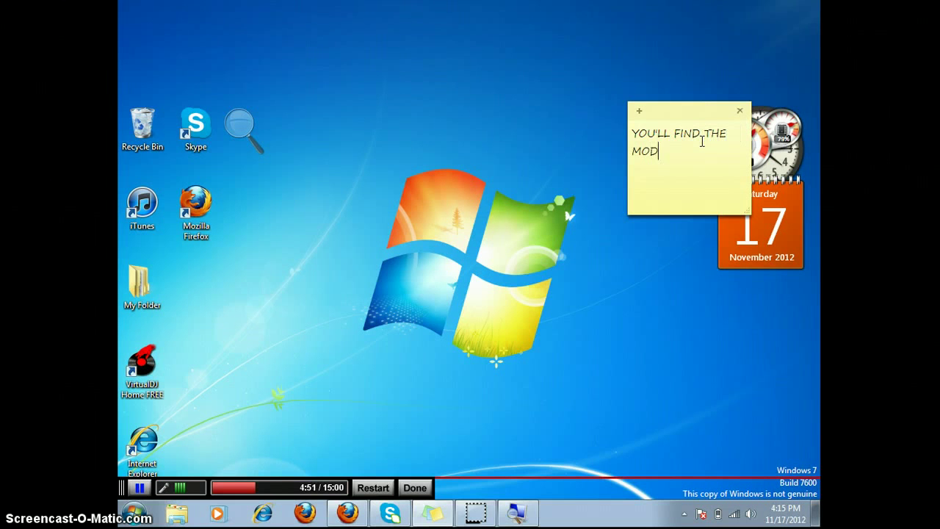
{"action": "type", "text": "Z !!:d"}
{"action": "key", "text": "BackSpace"}
{"action": "type", "text": "D"}
{"action": "key", "text": "BackSpace"}
{"action": "key", "text": "BackSpace"}
{"action": "key", "text": "BackSpace"}
{"action": "key", "text": "BackSpace"}
{"action": "key", "text": "BackSpace"}
{"action": "key", "text": "BackSpace"}
{"action": "key", "text": "BackSpace"}
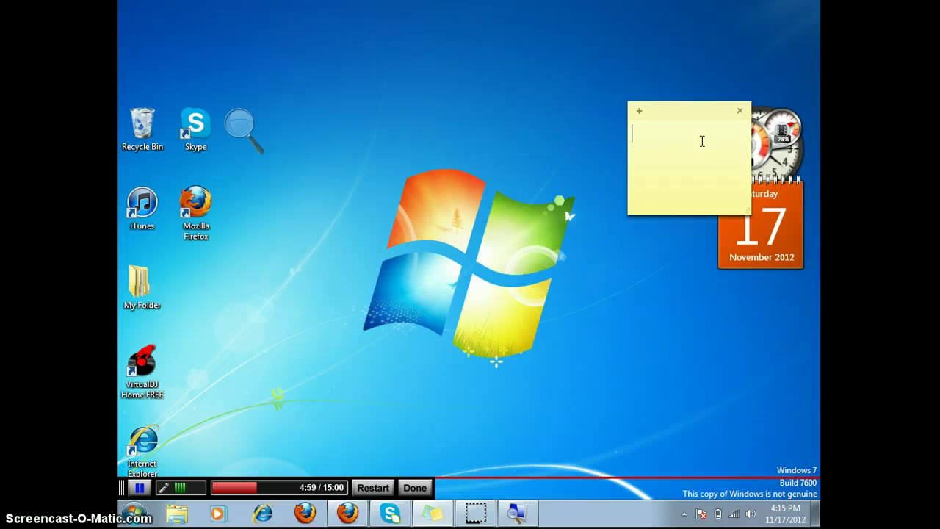
Write 'Thanks And Subscribe' with 'ripyadripz2' on a second line
{"action": "type", "text": "Thanks"}
{"action": "type", "text": " And Subsc"}
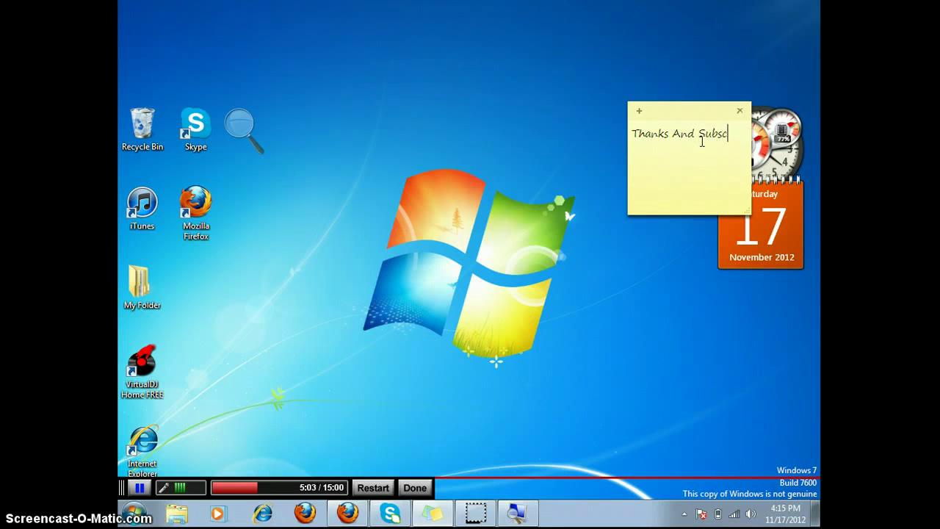
{"action": "type", "text": "ribe"}
{"action": "key", "text": "Return"}
{"action": "type", "text": "ri"}
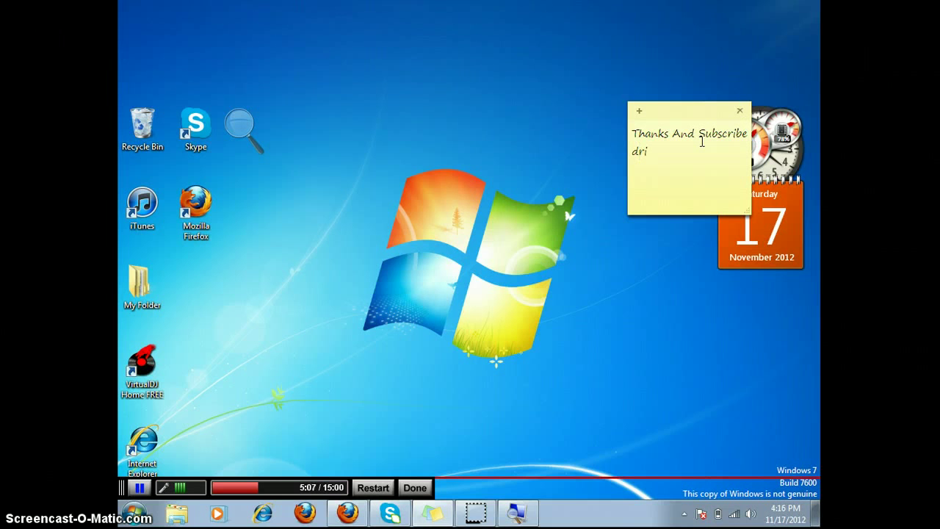
{"action": "type", "text": "pyadripz"}
{"action": "type", "text": "212"}
Erase the sign-off and type 'HATERS KEEP HATIN' in its place
{"action": "mouse_move", "coordinate": [714, 151]}
{"action": "left_mouse_down"}
{"action": "mouse_move", "coordinate": [624, 155]}
{"action": "mouse_move", "coordinate": [724, 154]}
{"action": "left_mouse_up"}
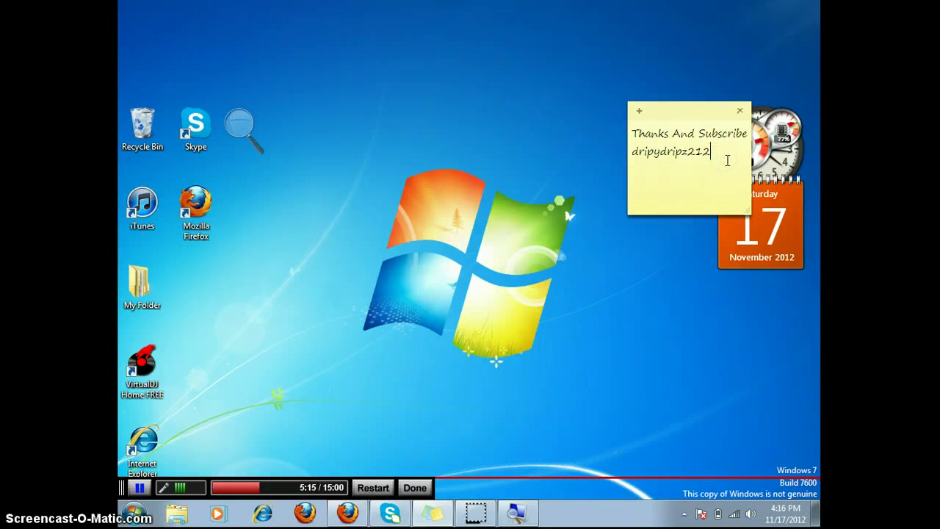
{"action": "key", "text": "BackSpace"}
{"action": "key", "text": "BackSpace"}
{"action": "key", "text": "BackSpace"}
{"action": "key", "text": "BackSpace"}
{"action": "key", "text": "BackSpace"}
{"action": "key", "text": "BackSpace"}
{"action": "left_click", "coordinate": [725, 156]}
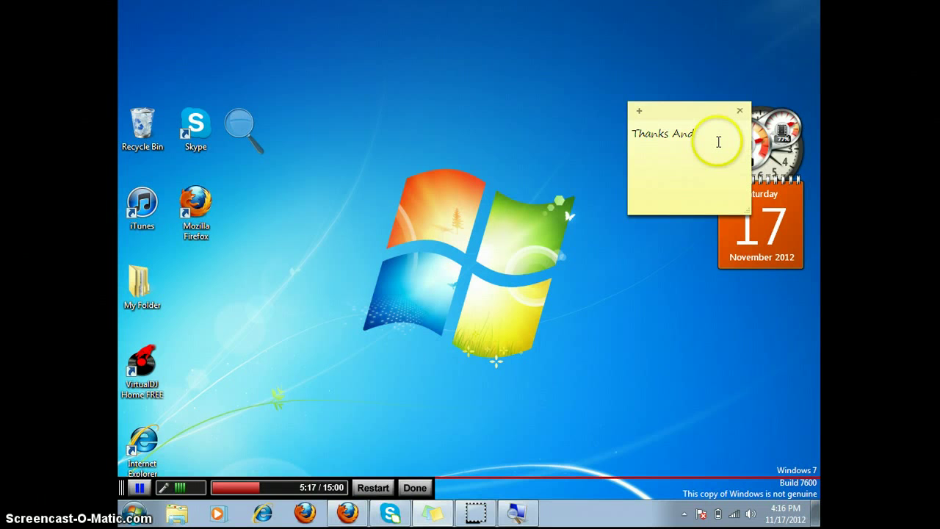
{"action": "key", "text": "BackSpace"}
{"action": "key", "text": "BackSpace"}
{"action": "key", "text": "BackSpace"}
{"action": "key", "text": "BackSpace"}
{"action": "key", "text": "BackSpace"}
{"action": "key", "text": "BackSpace"}
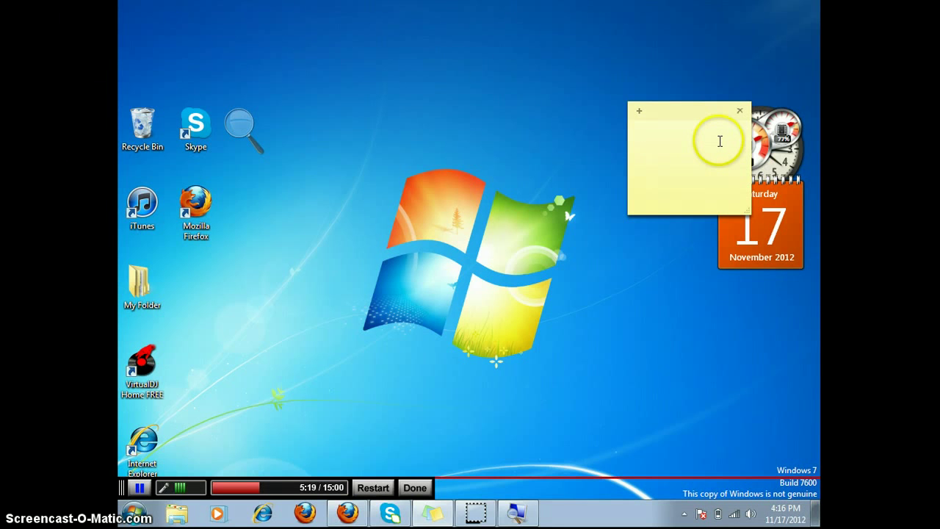
{"action": "type", "text": "HATERS"}
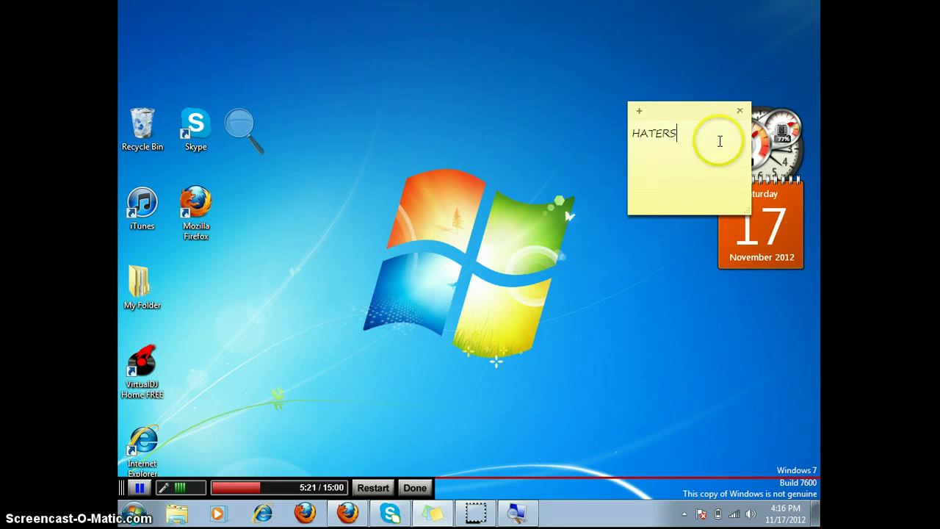
{"action": "type", "text": " KEEP HA"}
{"action": "type", "text": "TIN"}
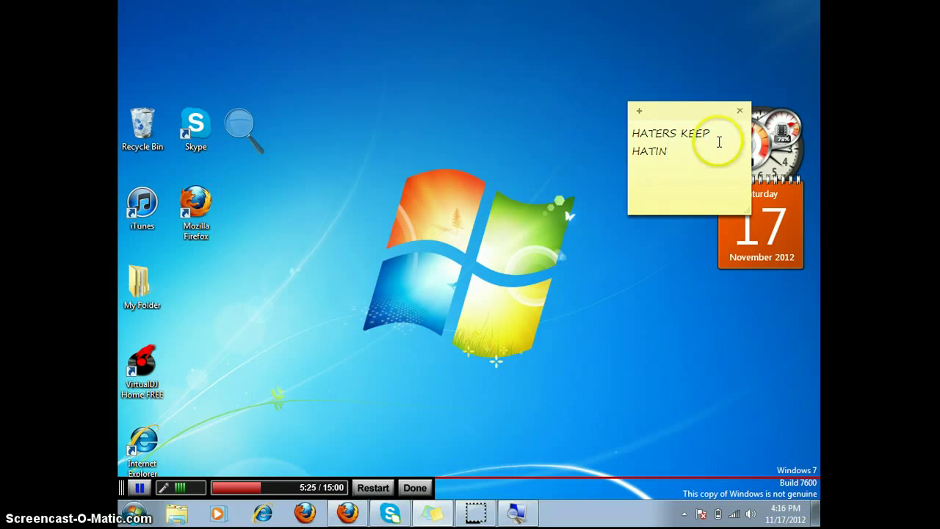